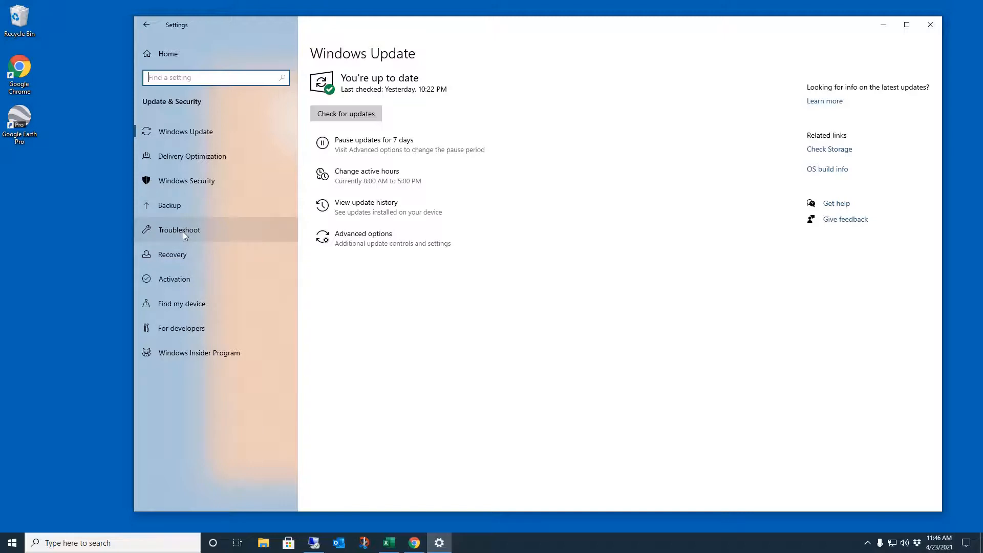
Step: Open the Troubleshoot settings and view the available choices for running recommended troubleshooters, leaving the selection as it is
click(219, 228)
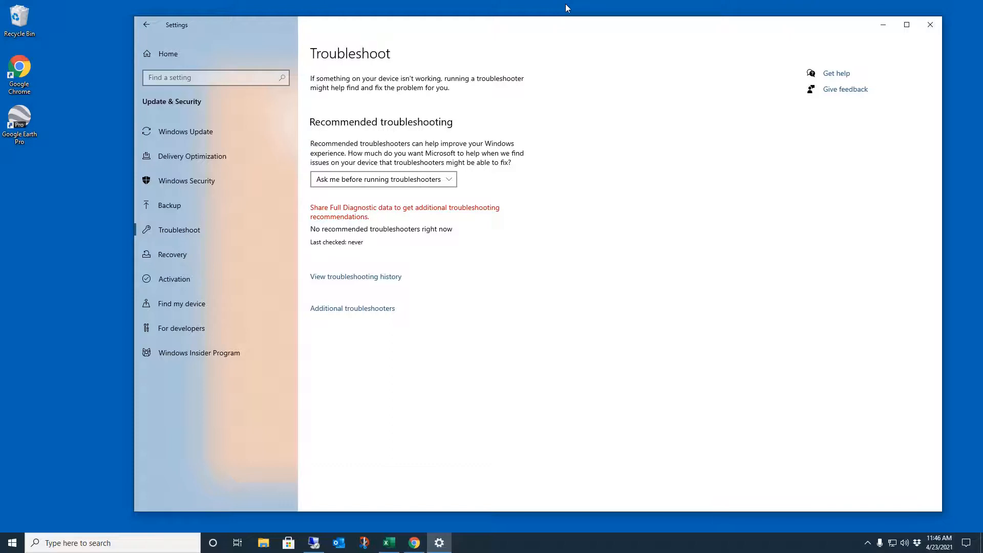
click(312, 546)
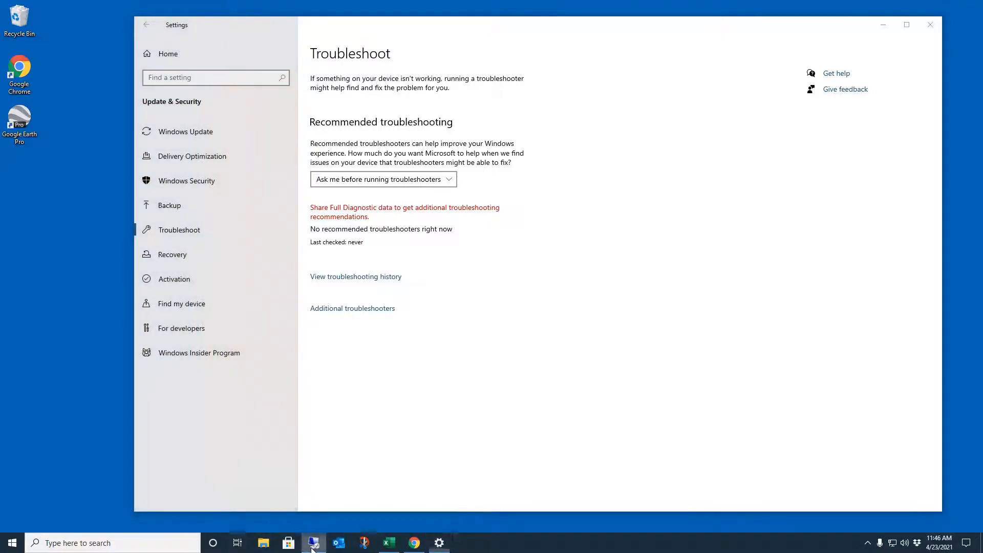
right_click(312, 547)
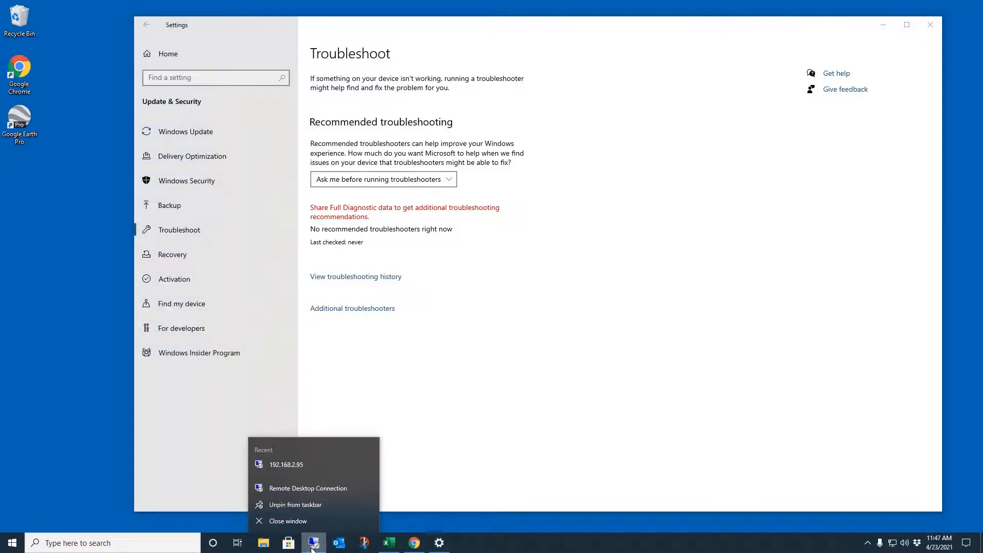
click(421, 520)
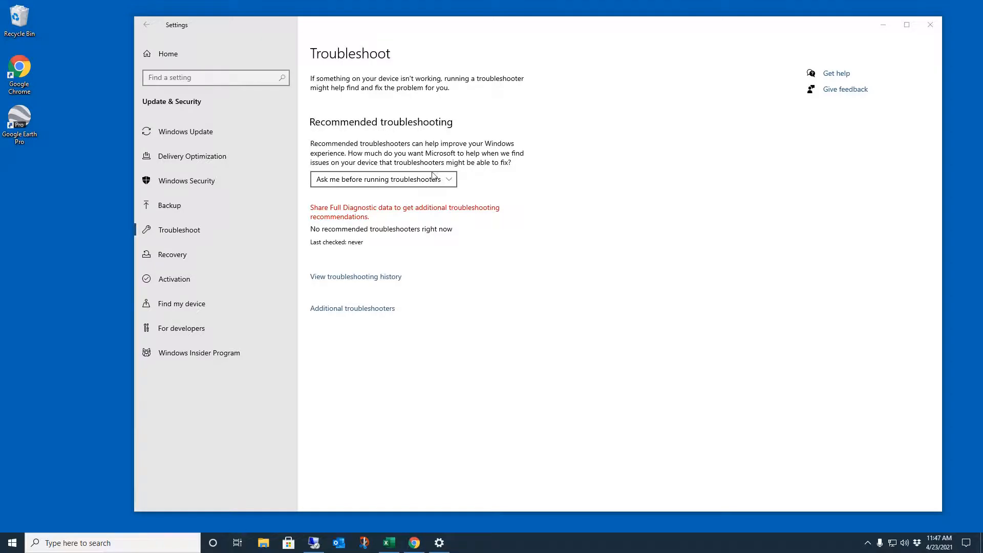
click(451, 181)
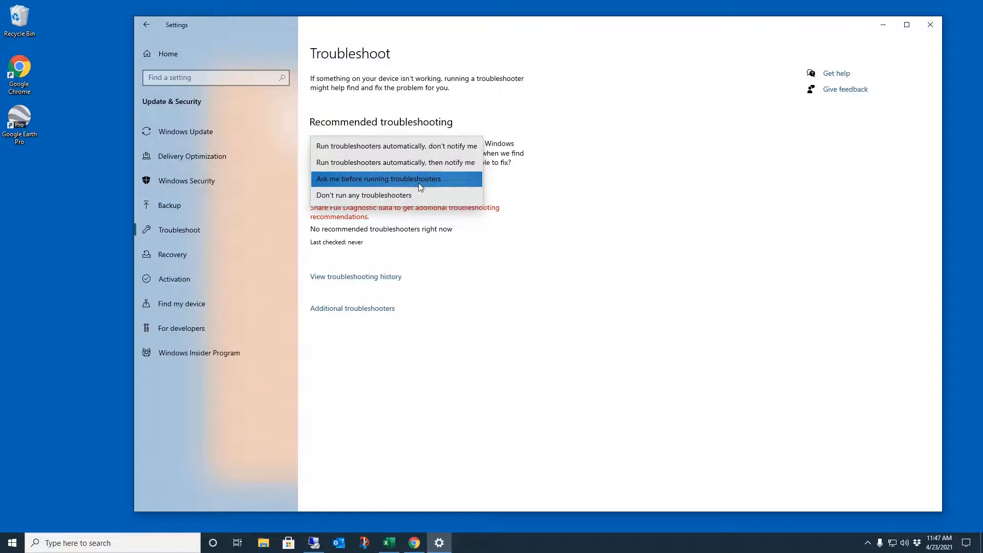
click(544, 276)
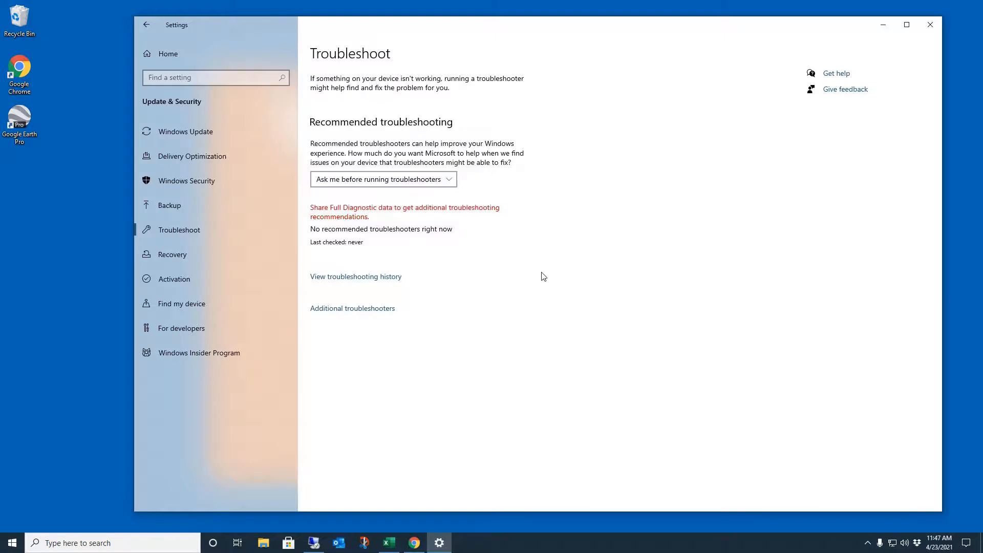
Step: Open the additional troubleshooters and look through the whole list of available ones
click(369, 311)
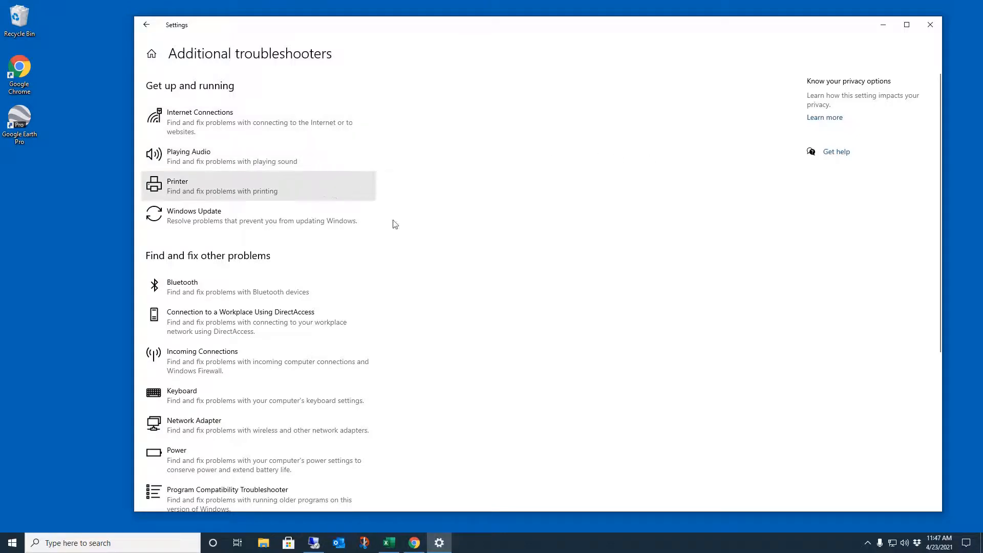
scroll(538, 254, down, 1)
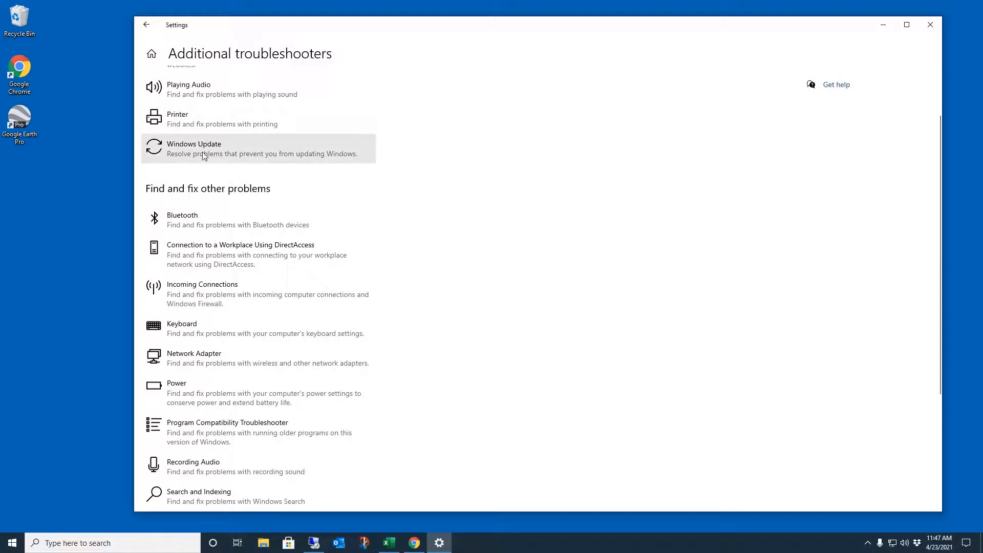
scroll(472, 234, down, 1)
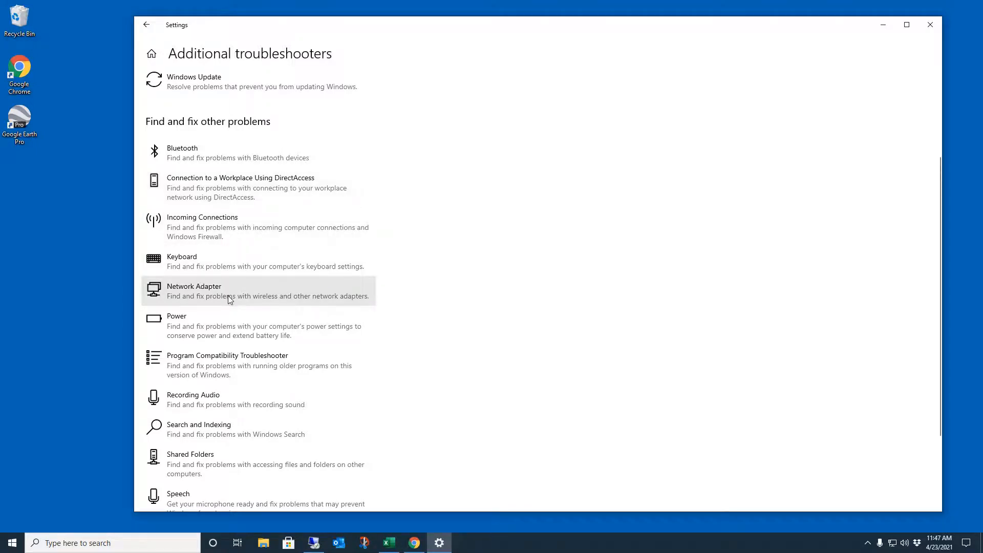
scroll(239, 376, down, 2)
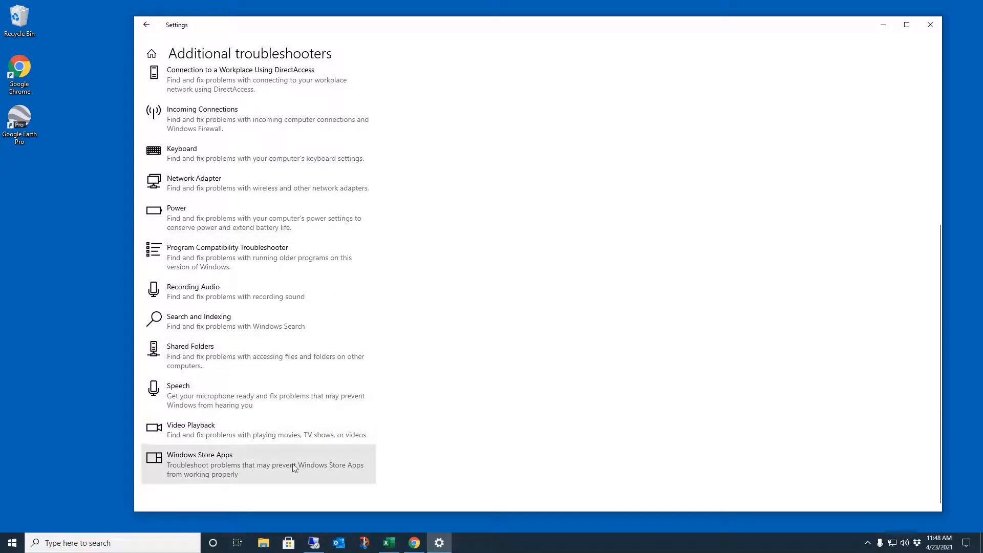
scroll(560, 340, up, 5)
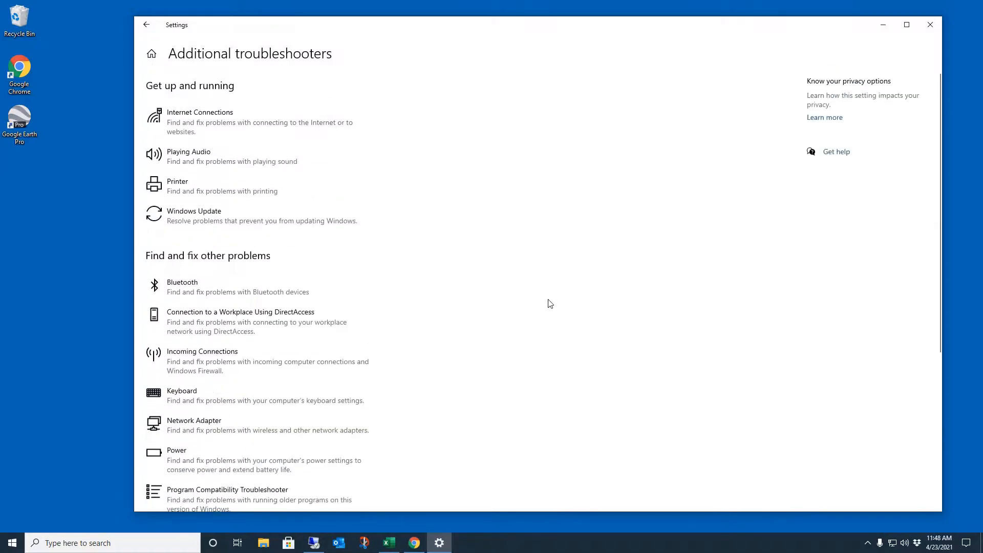
Step: Run the Windows Update troubleshooter, and close it together with the Settings window
click(214, 217)
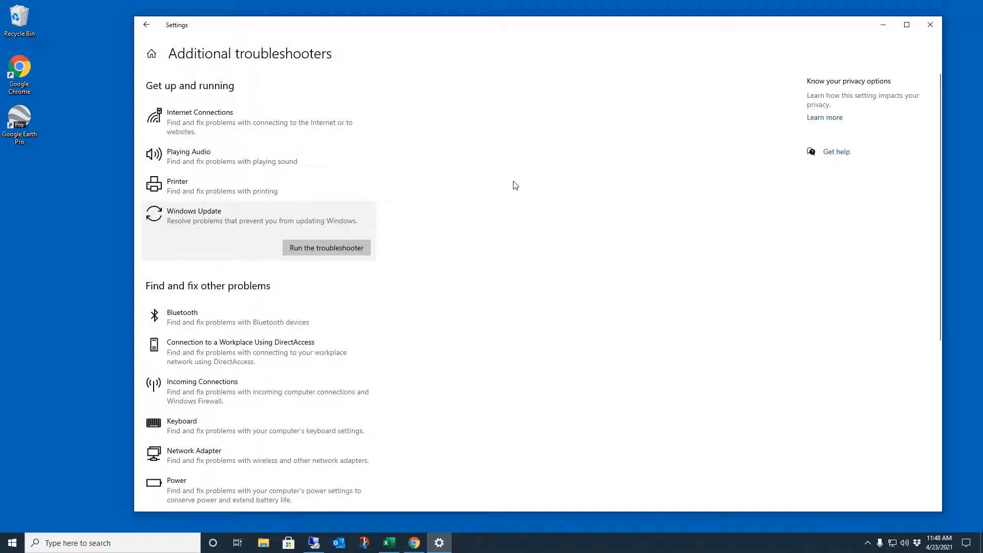
click(315, 246)
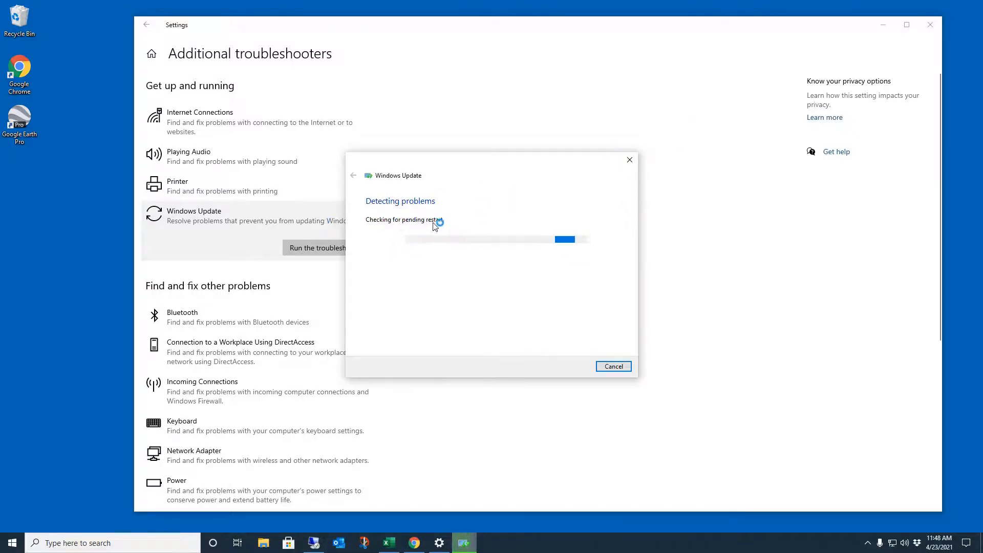
click(625, 162)
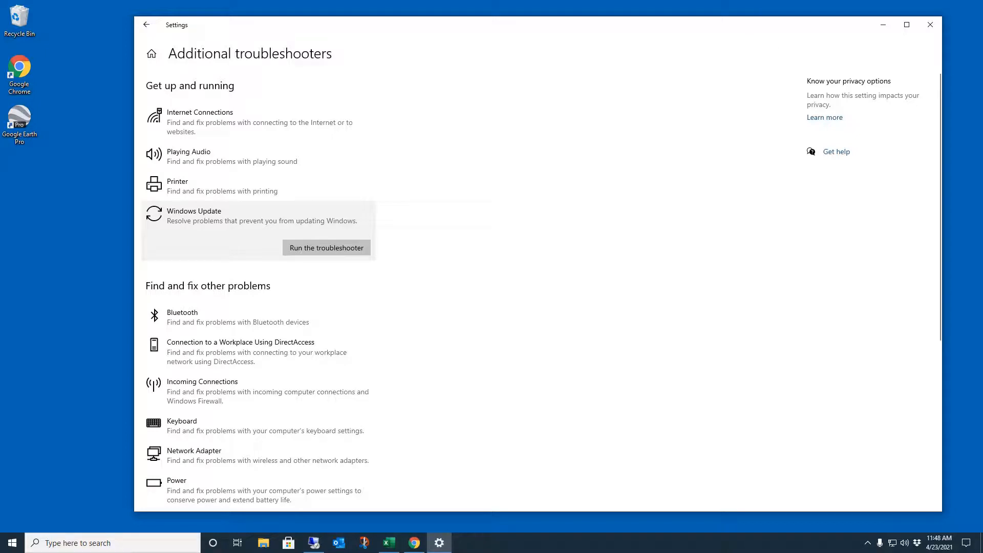
key(alt+Tab)
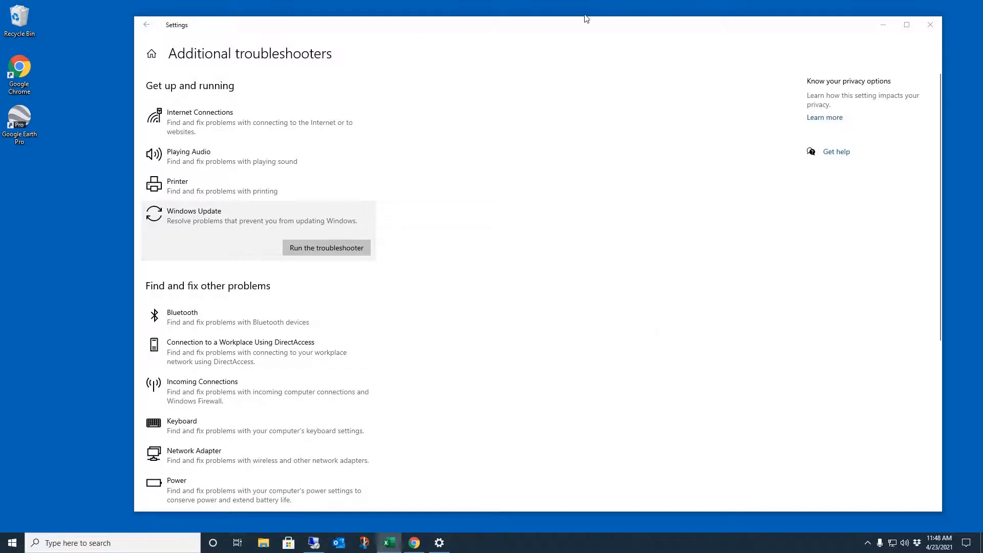
click(930, 28)
Step: Reopen Settings to check the Windows Update status under Update & Security, and close the window
click(13, 546)
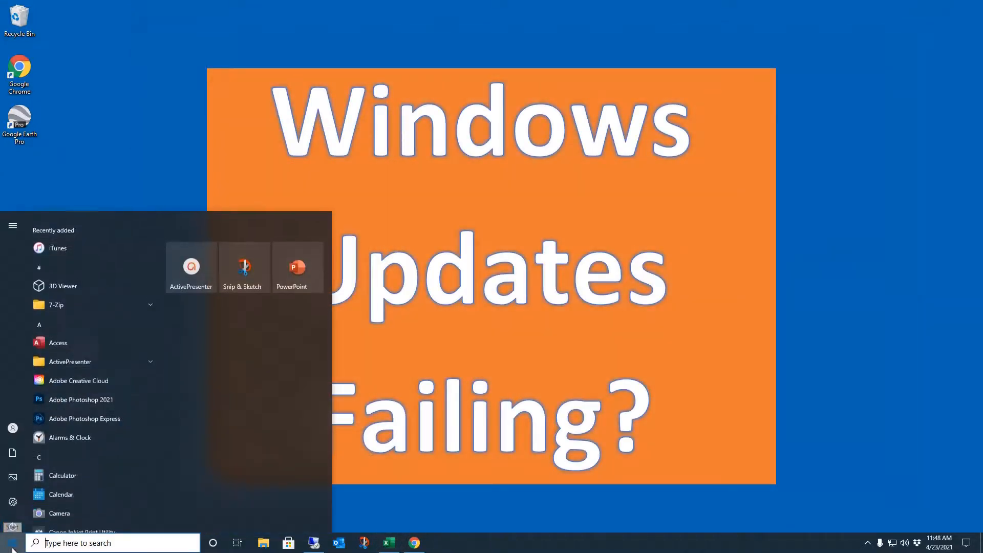
click(12, 505)
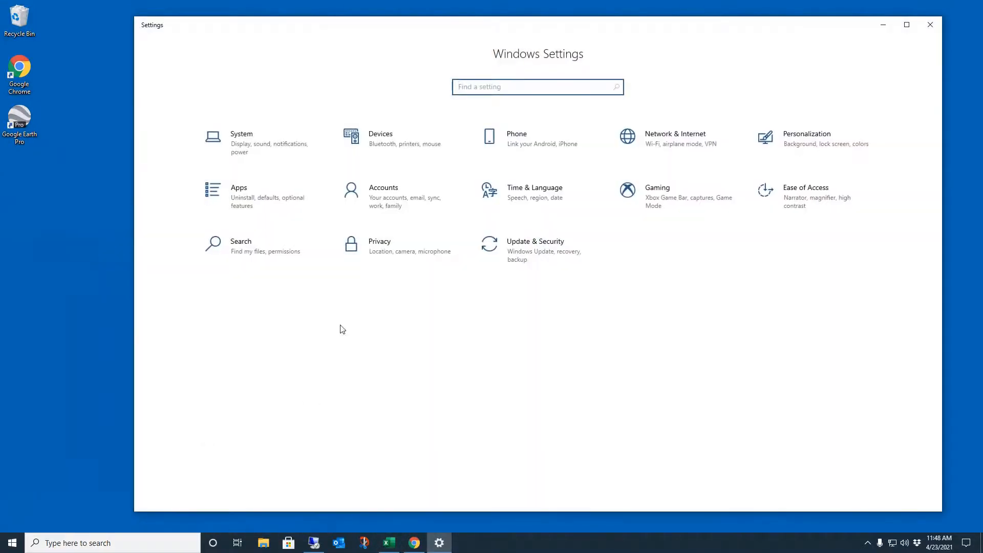
click(532, 242)
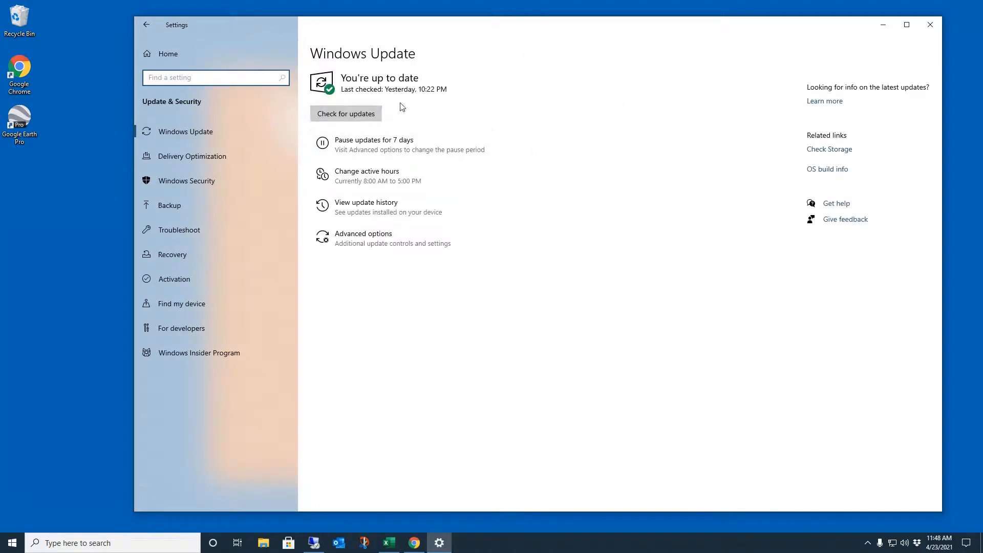
click(938, 23)
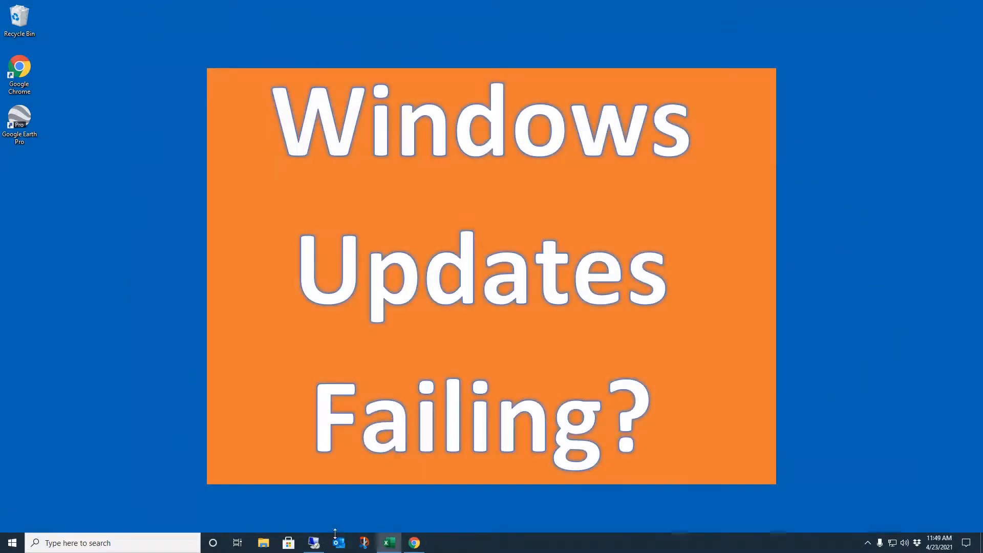
Step: Switch to Chrome and search Google for "windows update assistant"
click(417, 548)
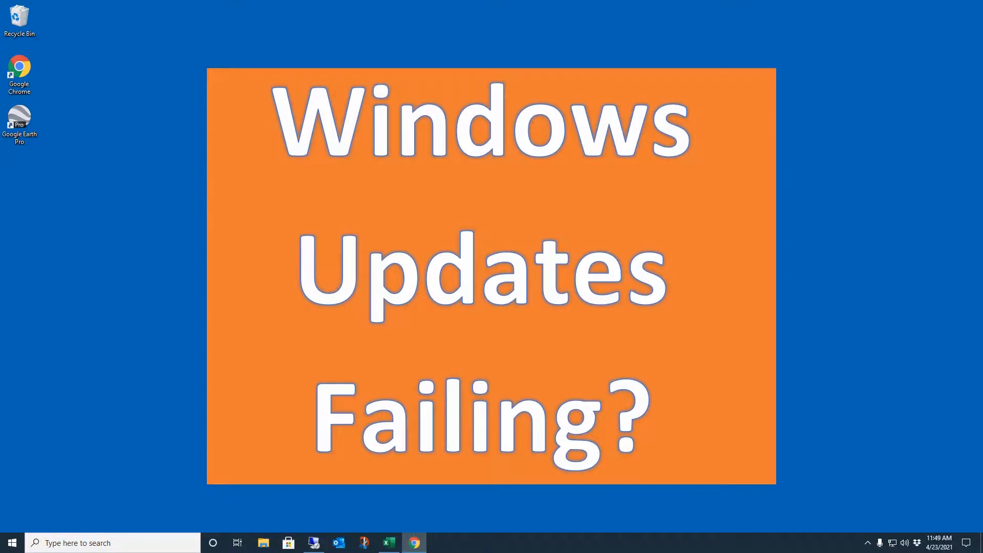
drag(982, 69, 199, 14)
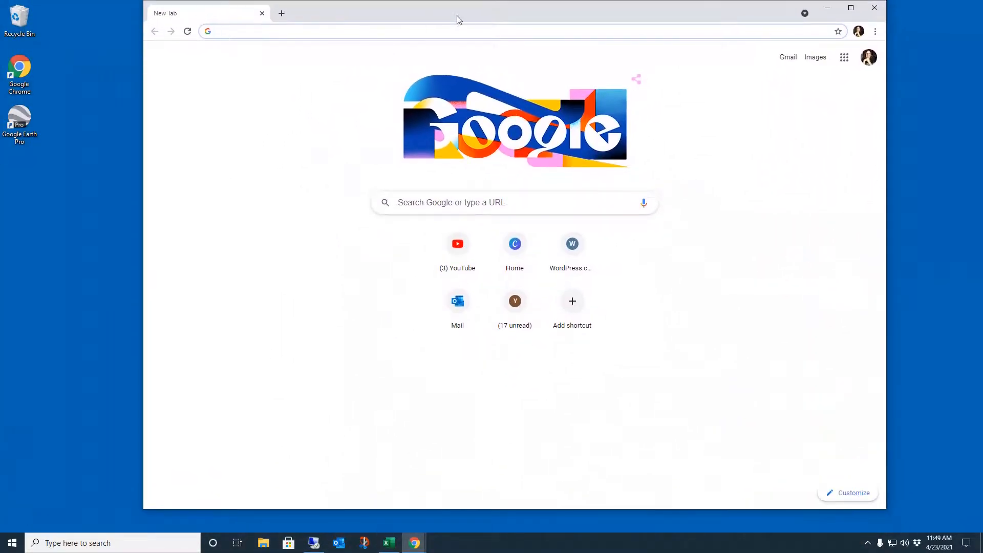
click(441, 29)
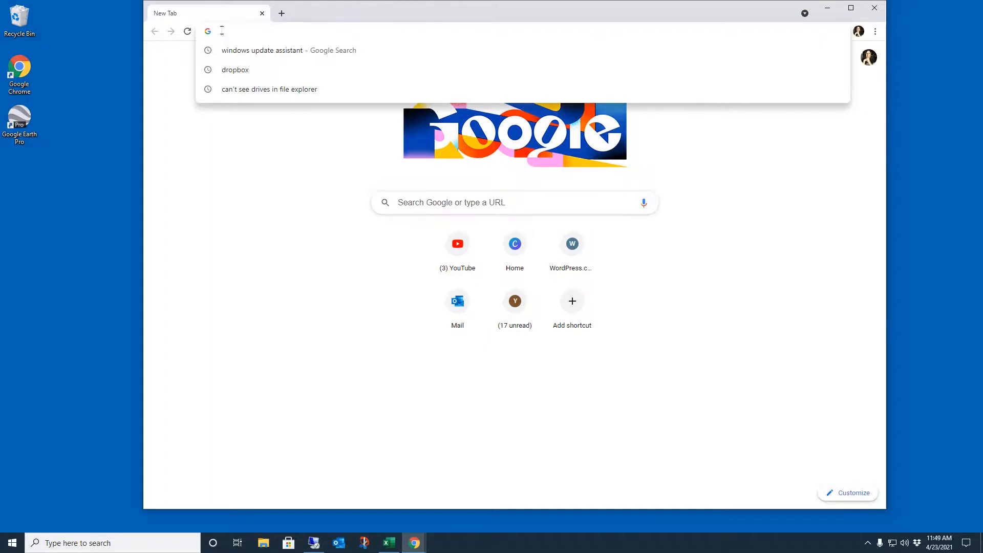
text(w)
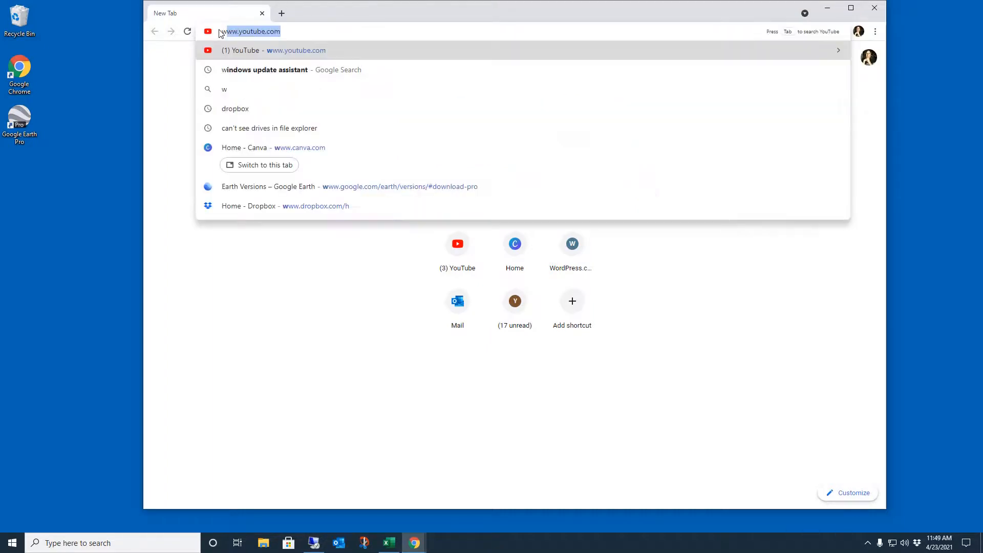
text(indows update a)
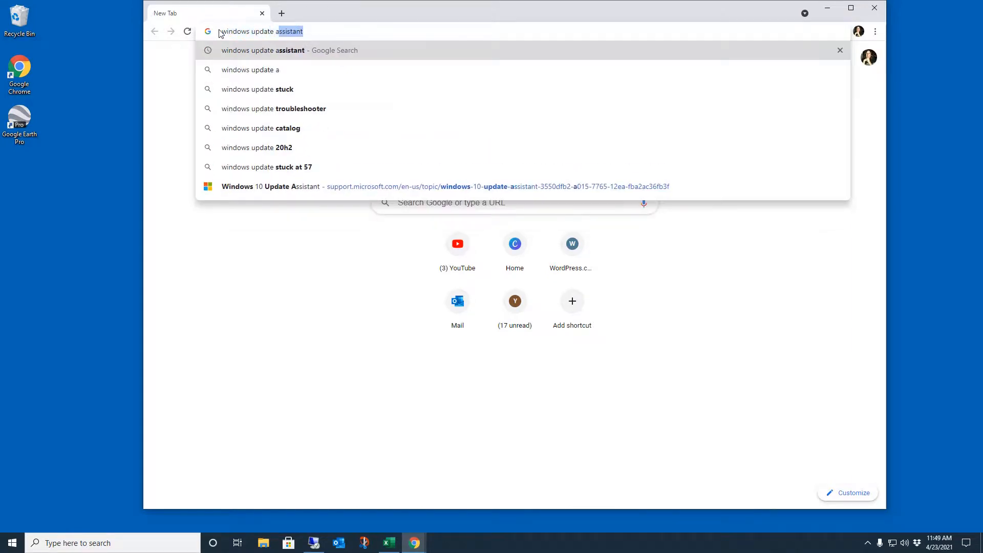
text(ssistant)
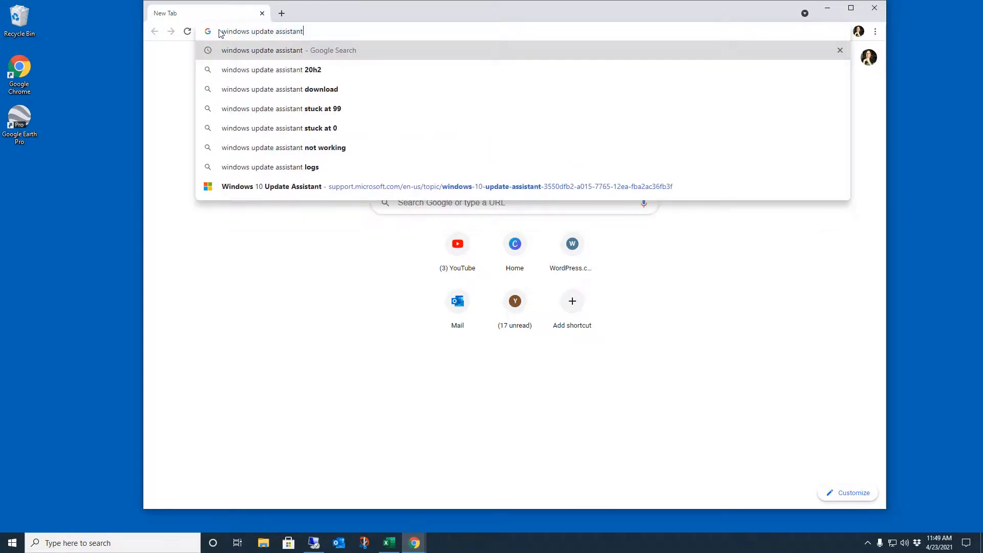
key(Return)
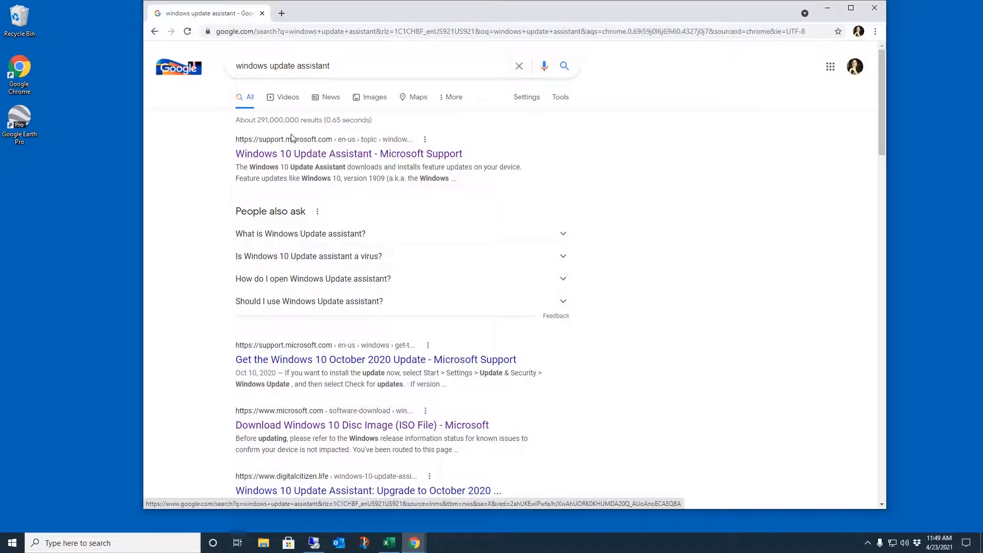
Step: Open Microsoft Support's Windows 10 Update Assistant result and follow its link to the Update Assistant download page
scroll(185, 334, down, 4)
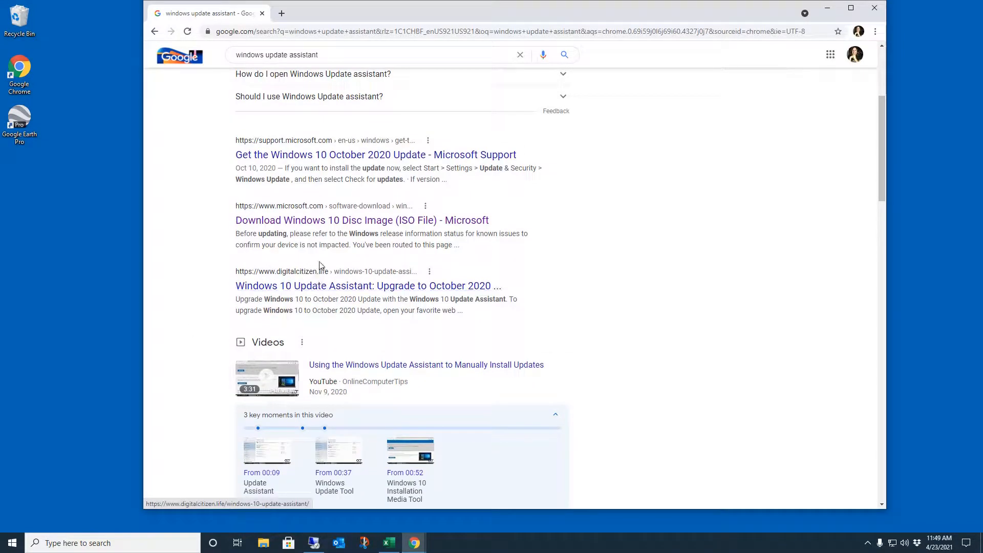
scroll(287, 221, up, 4)
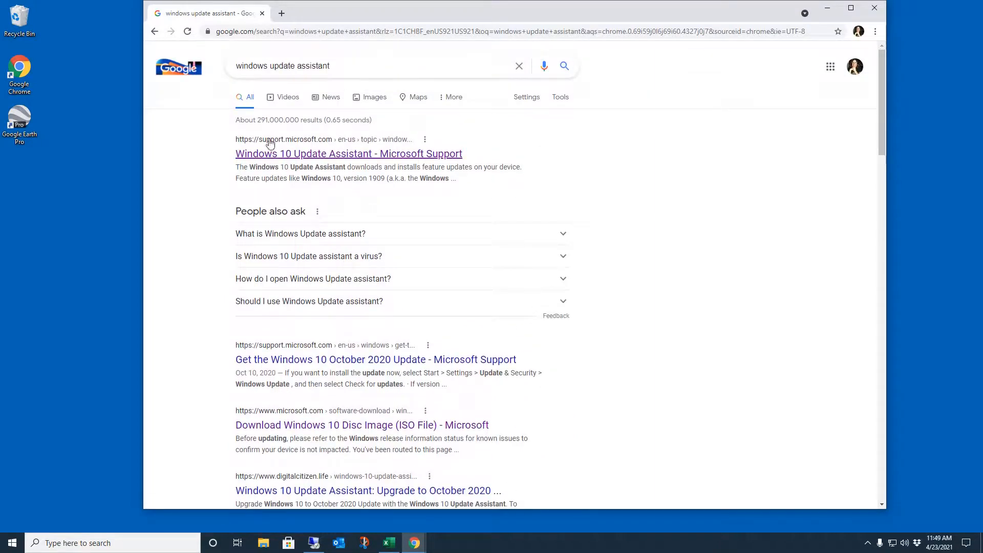
click(302, 154)
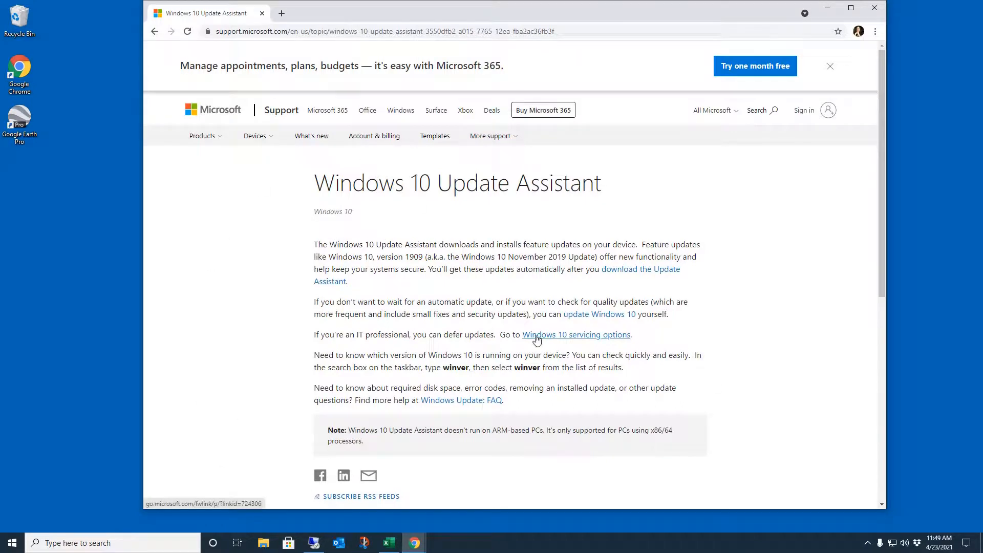
click(631, 271)
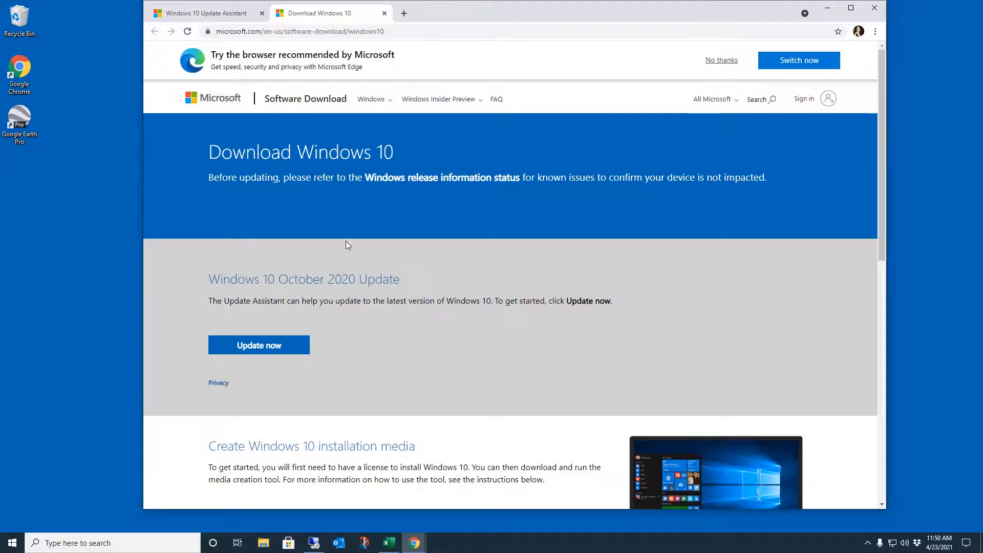
Step: Download and run the Windows 10 Update Assistant for the October 2020 Update, and exit it and the browser
click(284, 352)
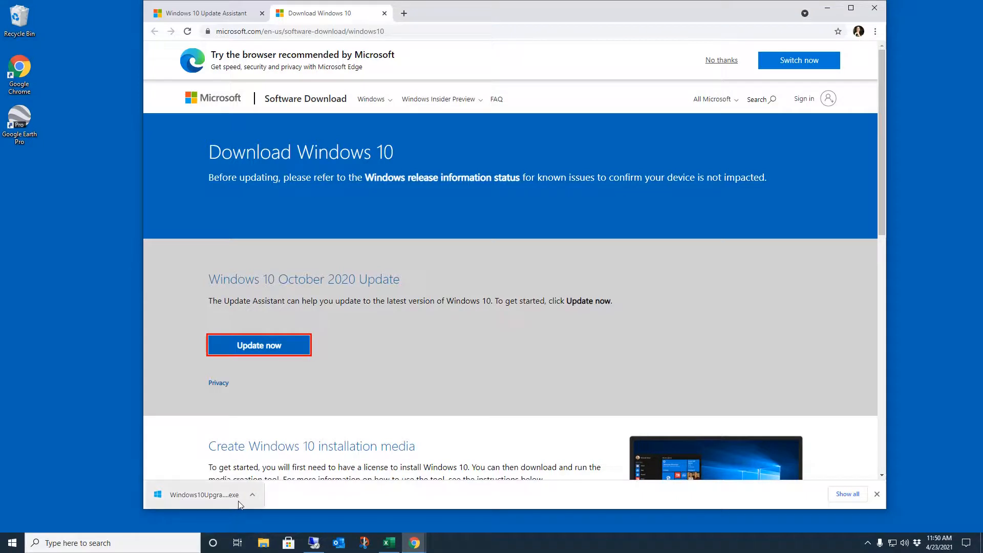
click(197, 496)
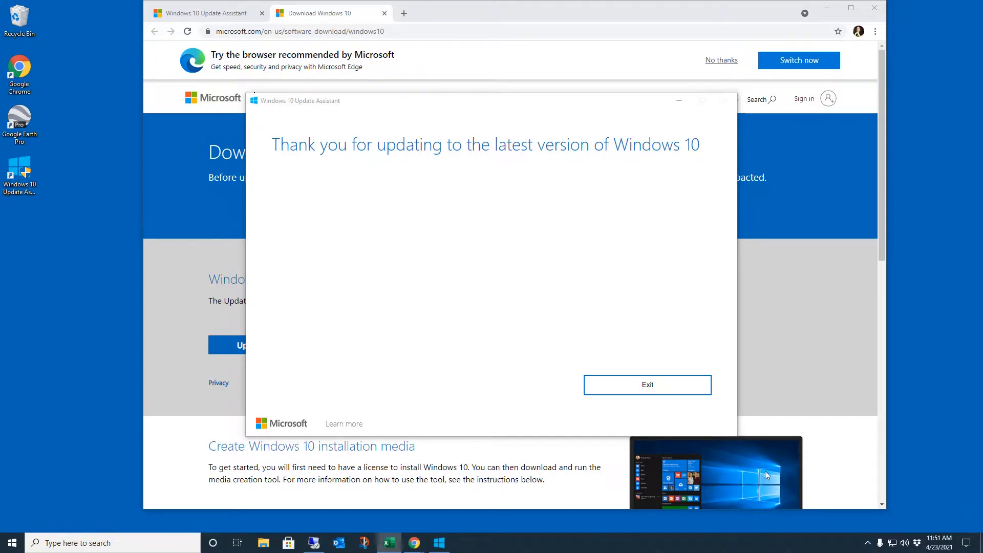
click(646, 392)
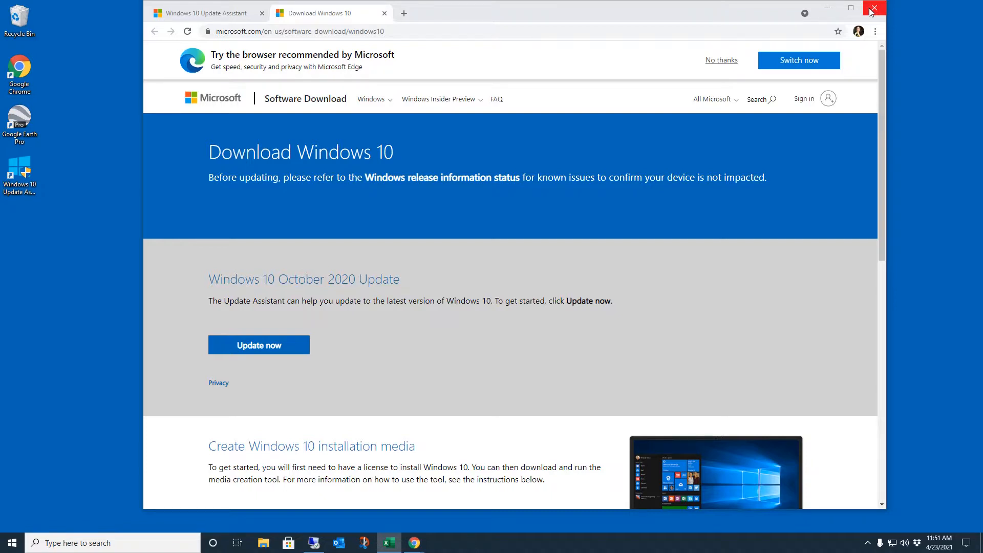
click(875, 8)
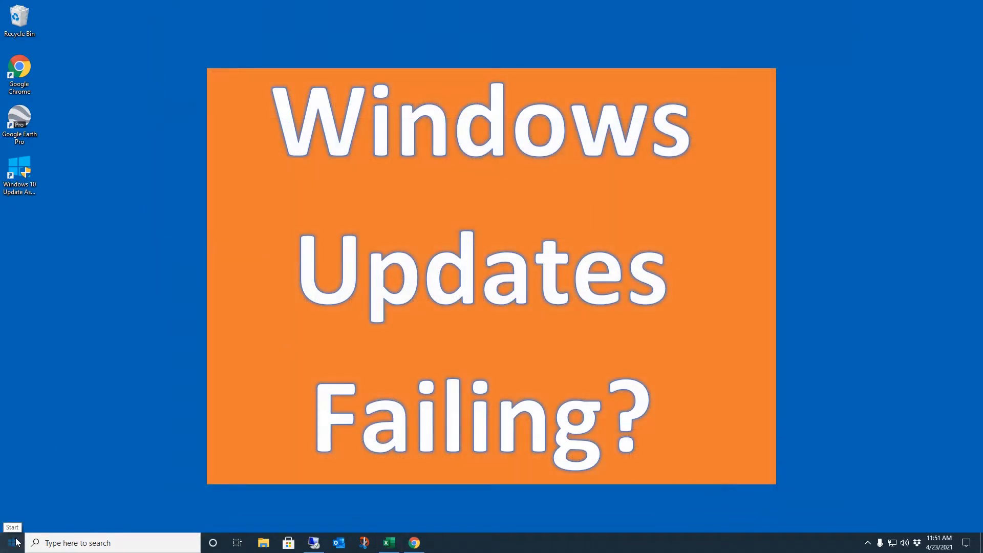
Step: Open the Windows Update page under Update & Security in Windows Settings
click(15, 542)
click(12, 497)
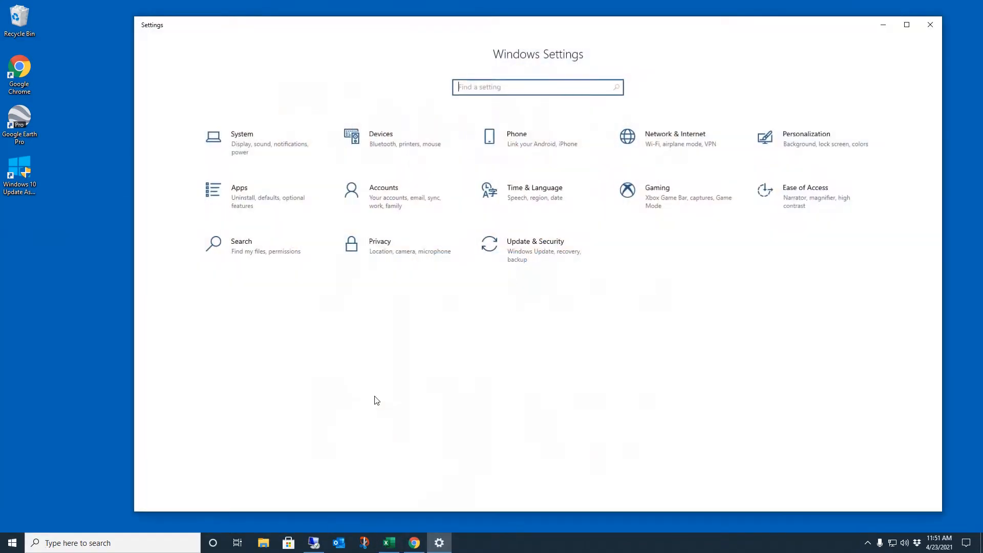
click(552, 250)
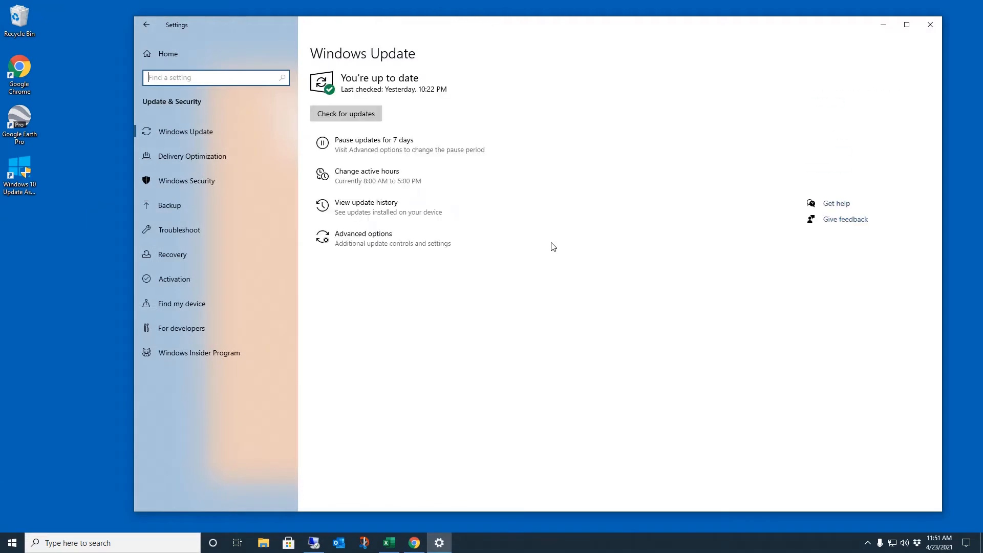